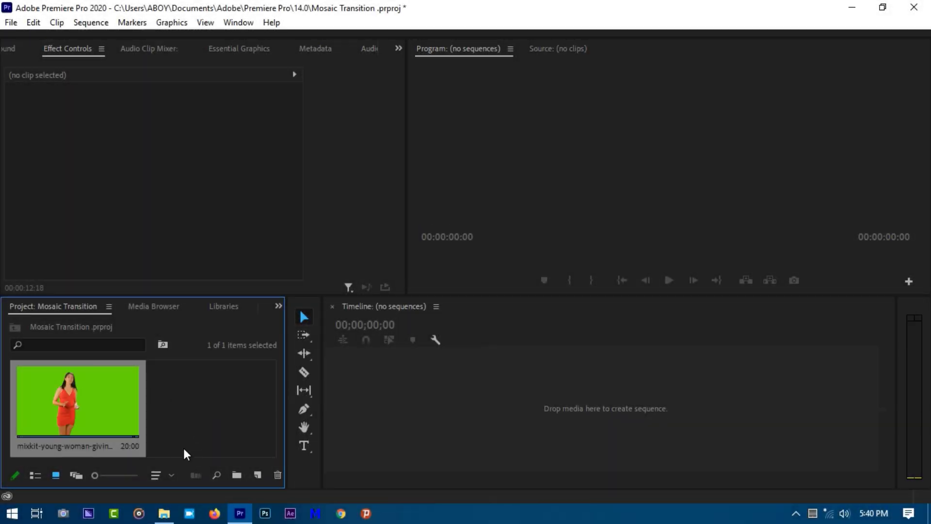
- Create a sequence from the green-screen clip, apply Ultra Key, and sample the green background as the key colour
drag(60, 422, 354, 367)
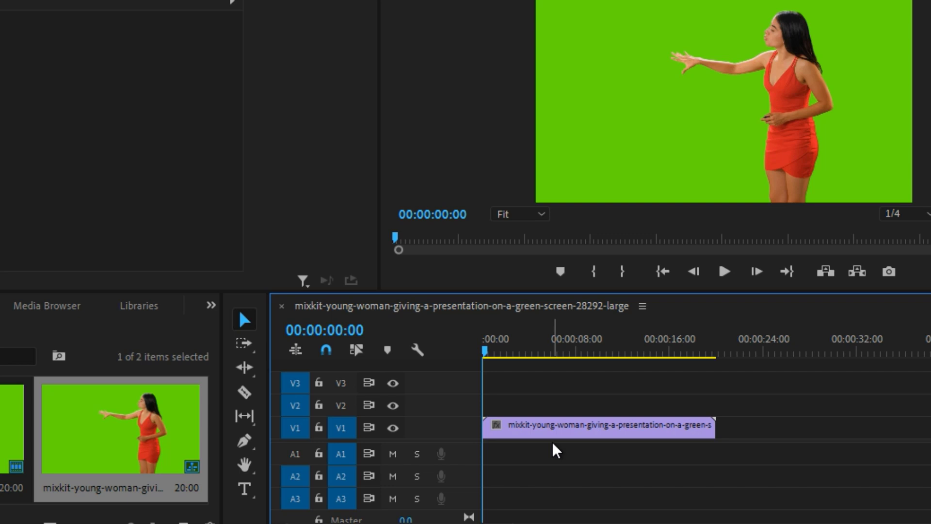
click(208, 304)
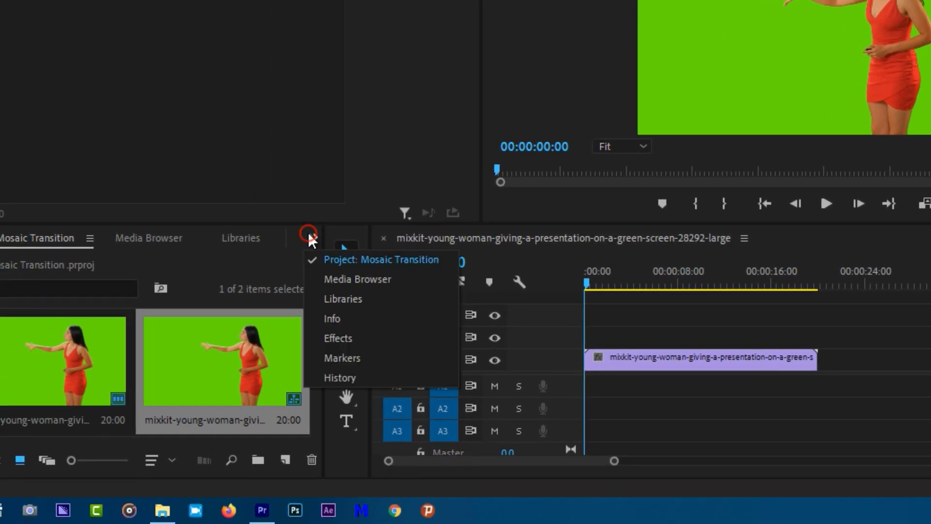
click(365, 342)
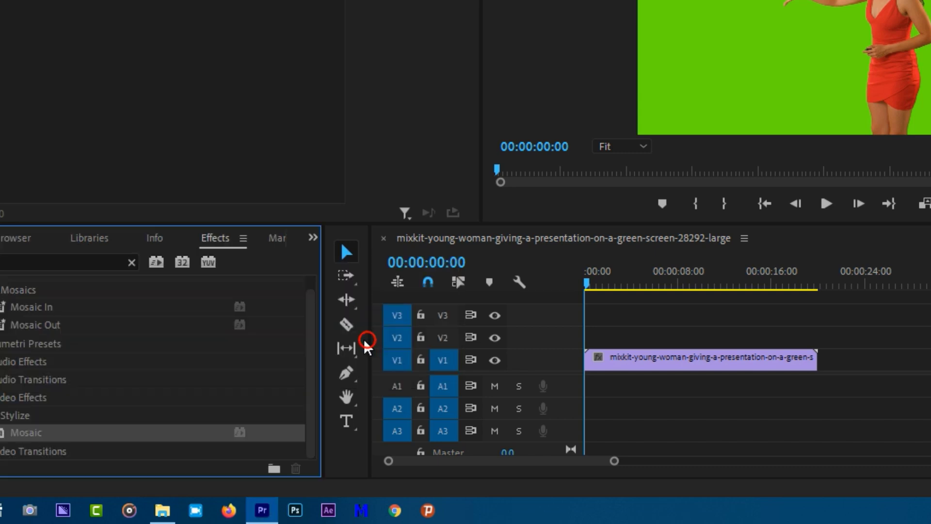
click(108, 262)
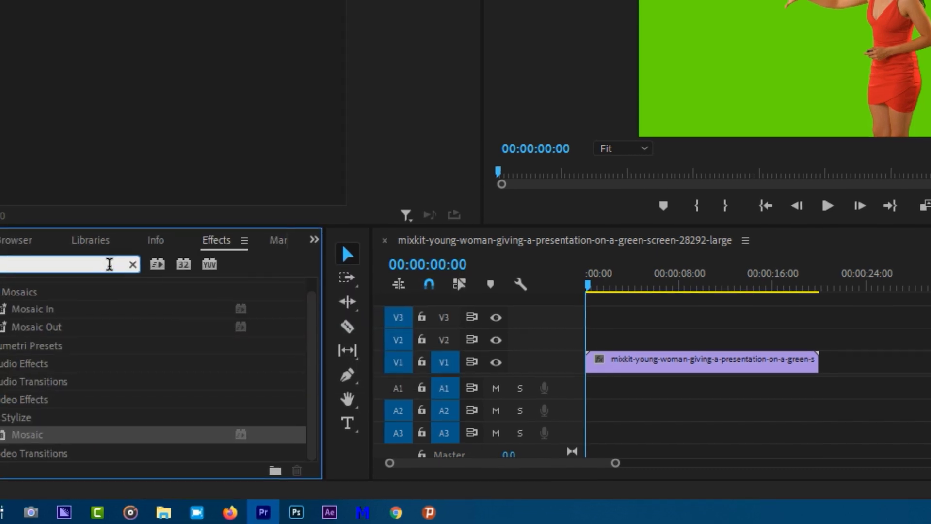
text(ult)
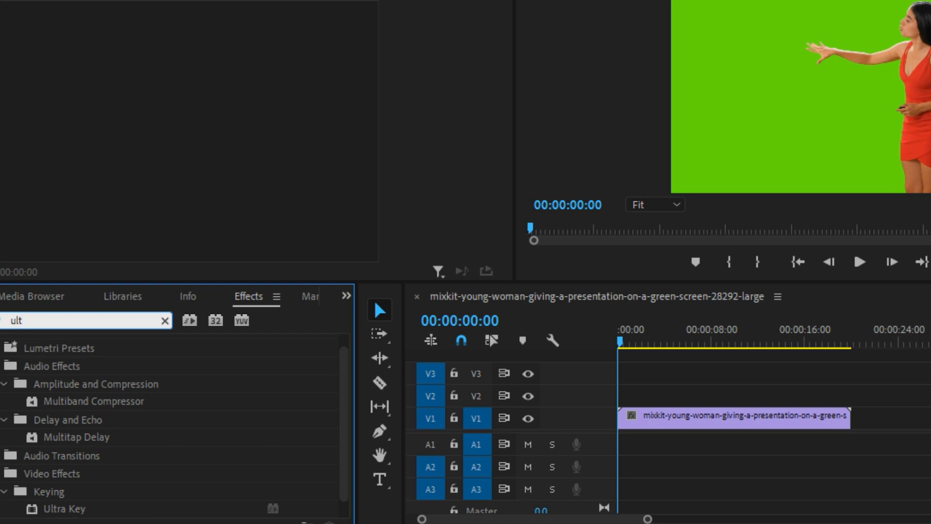
scroll(162, 413, down, 1)
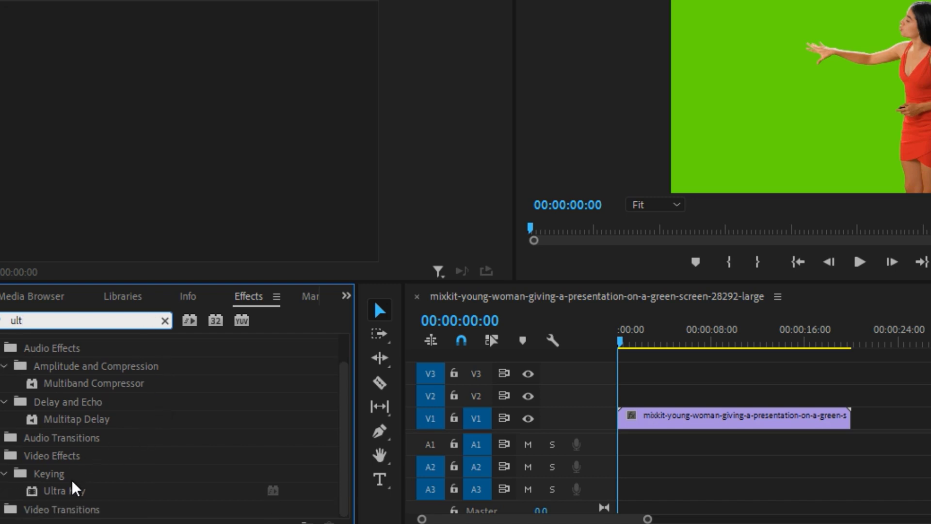
drag(75, 498, 848, 417)
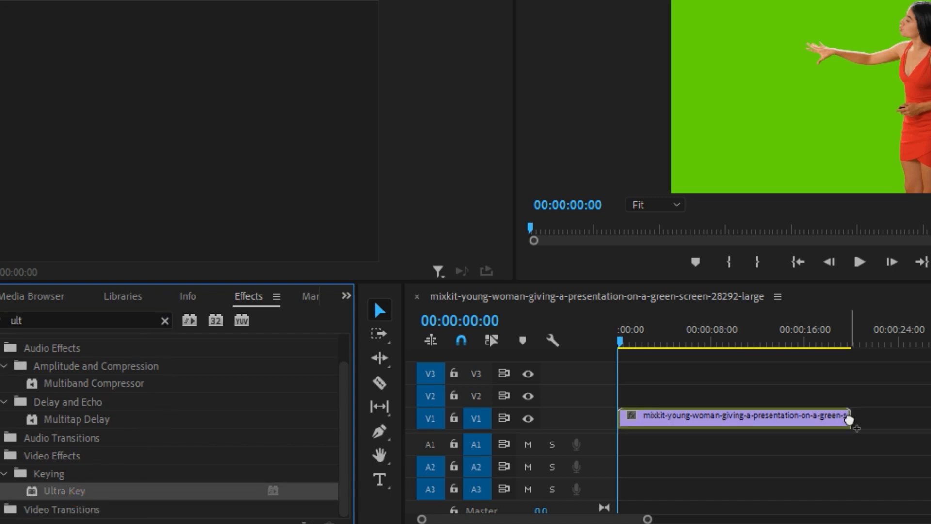
scroll(164, 148, down, 5)
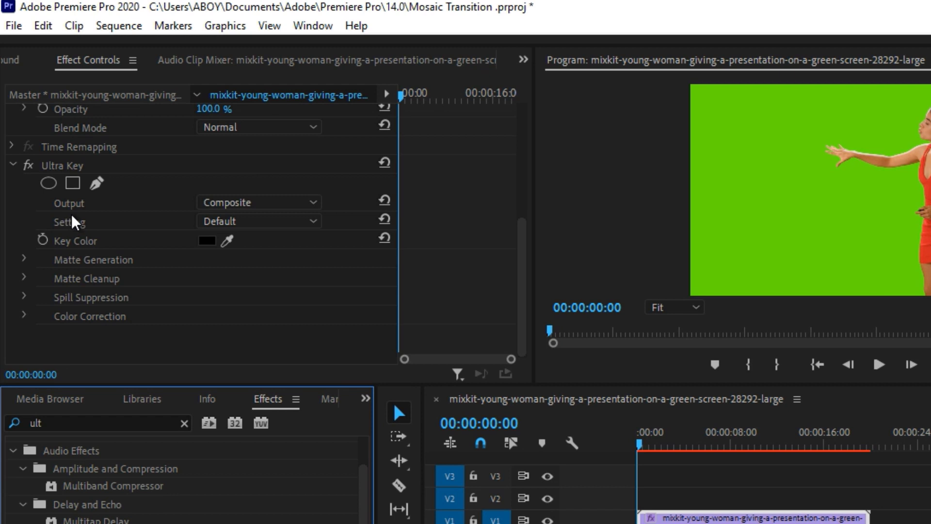
drag(228, 244, 854, 237)
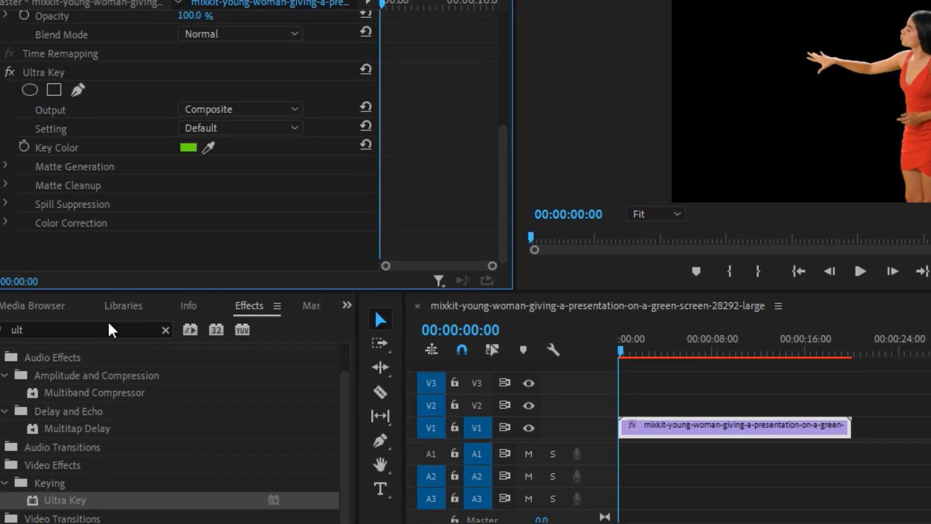
- Apply the Paint Bucket effect to the woman's clip
click(101, 328)
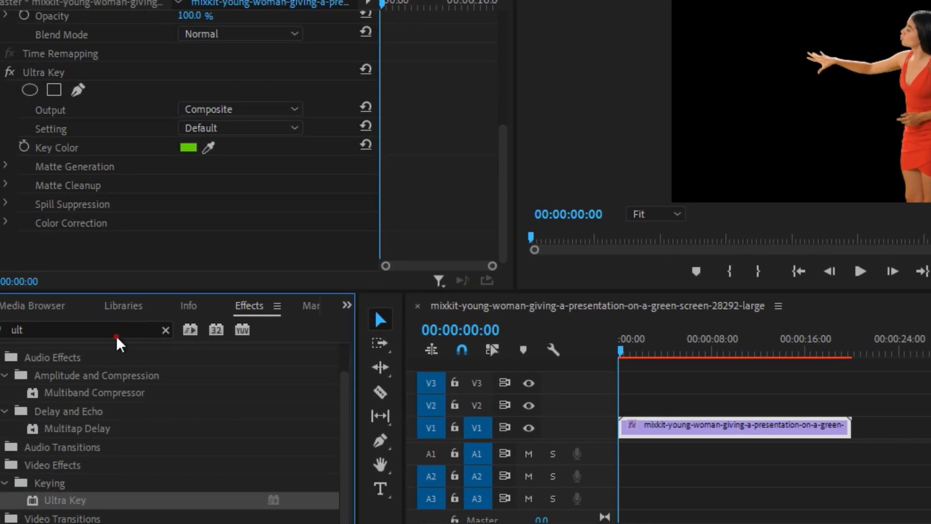
click(122, 329)
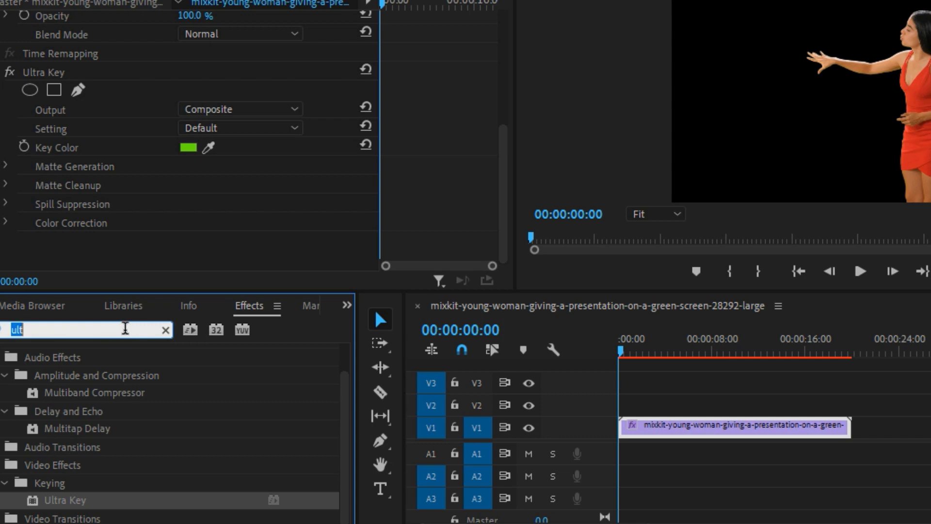
text(pai)
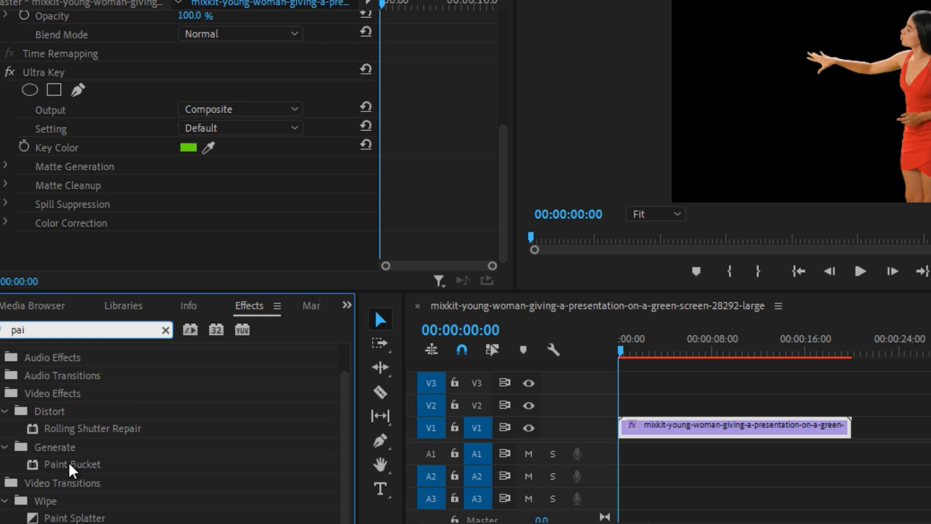
mouse_move(72, 468)
mouse_down()
mouse_move(605, 440)
mouse_move(656, 424)
mouse_move(674, 437)
mouse_up()
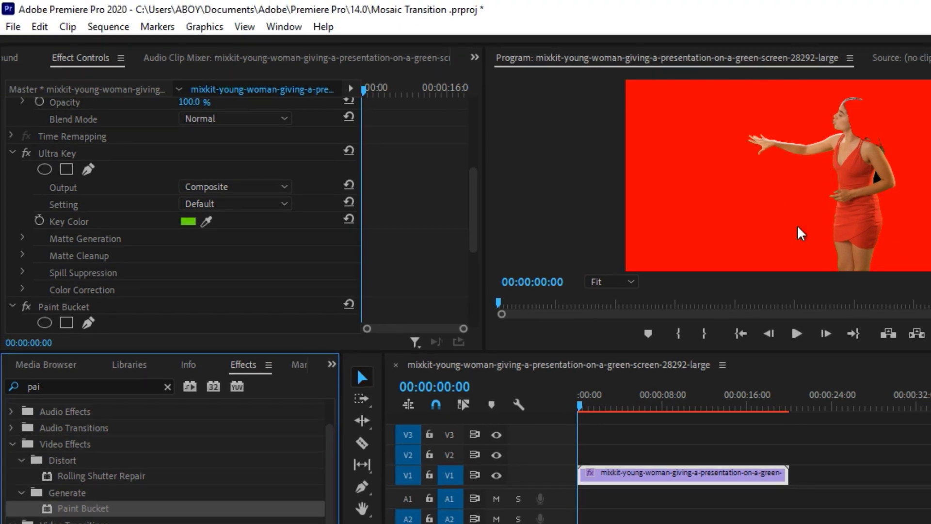
scroll(166, 307, down, 5)
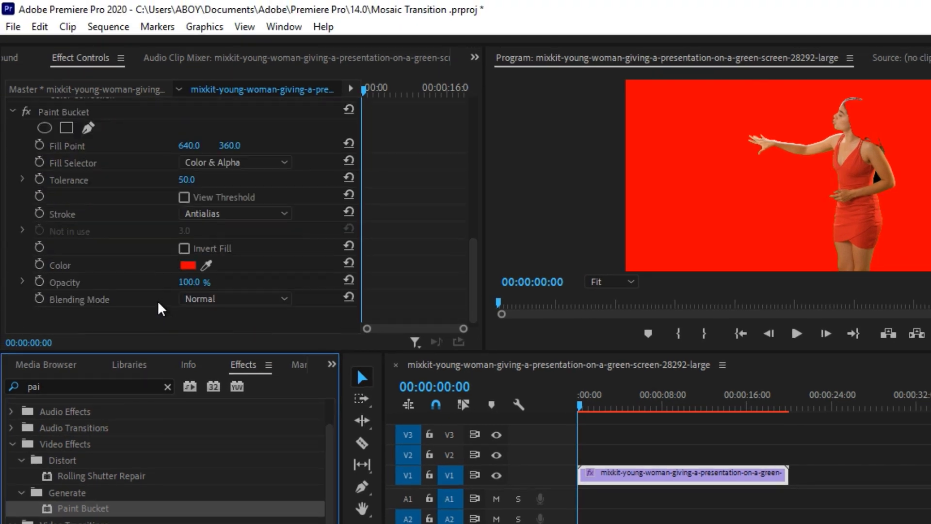
- Make Paint Bucket fill by transparency with a Stroke edge instead of a solid fill
click(236, 156)
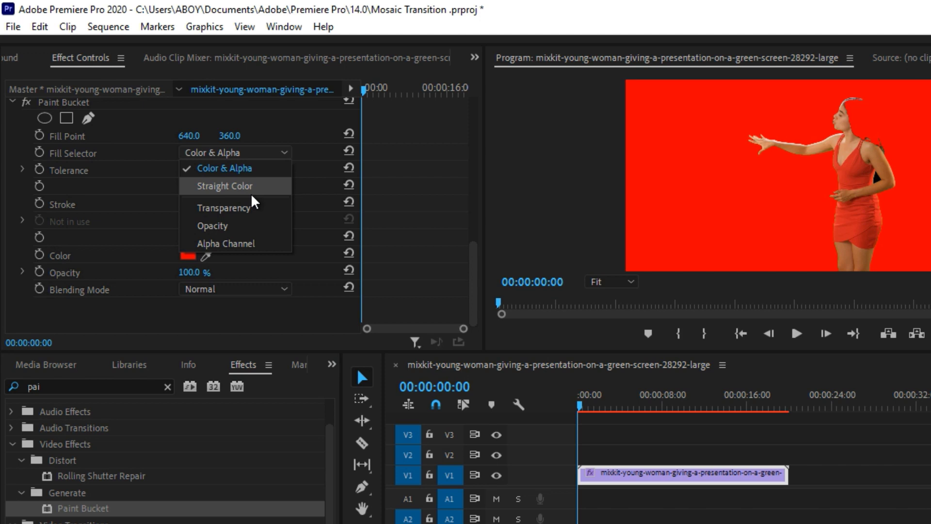
click(247, 208)
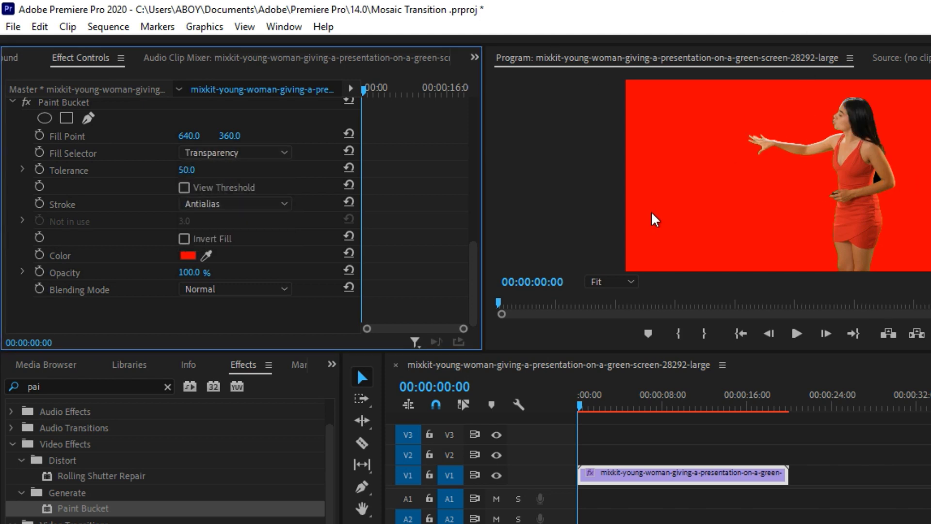
click(257, 204)
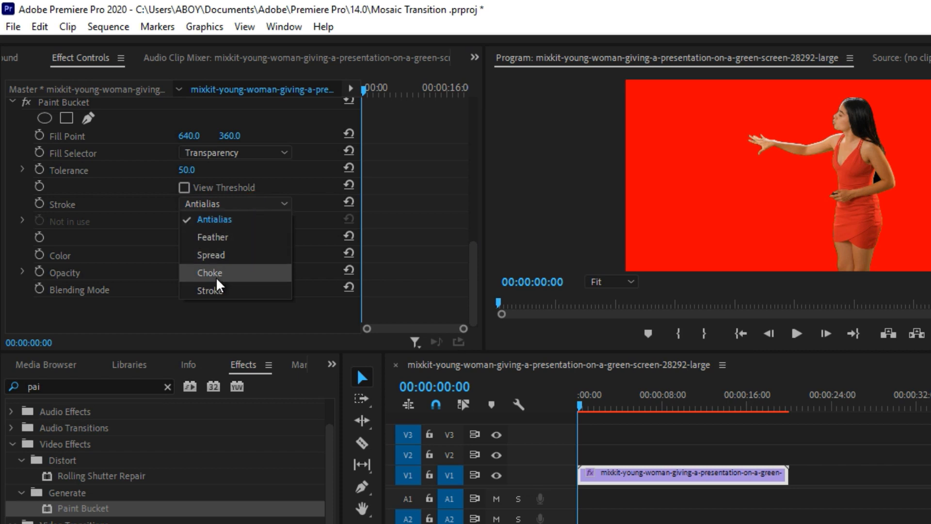
click(213, 290)
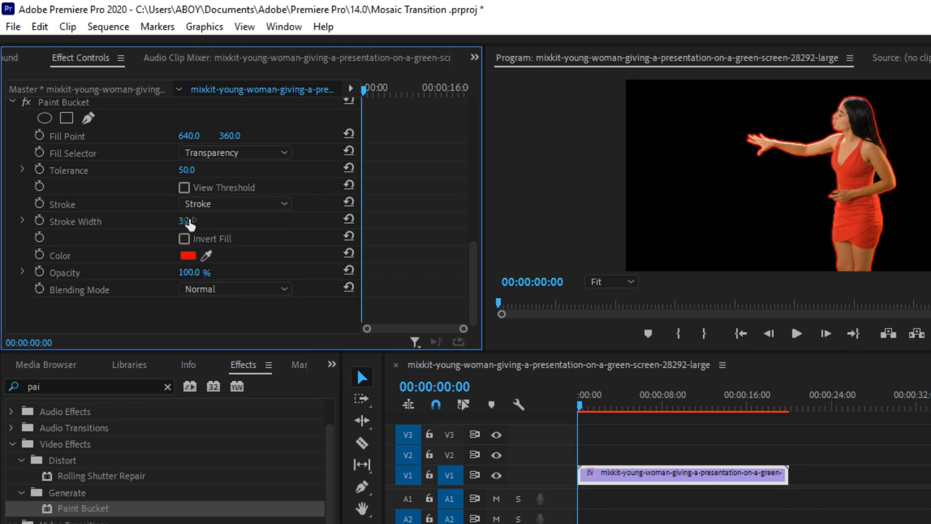
- Set the outline stroke width to 6.6 and its colour to white (FFFFFF)
mouse_move(189, 224)
mouse_down()
mouse_move(201, 223)
mouse_move(181, 219)
mouse_move(215, 221)
mouse_up()
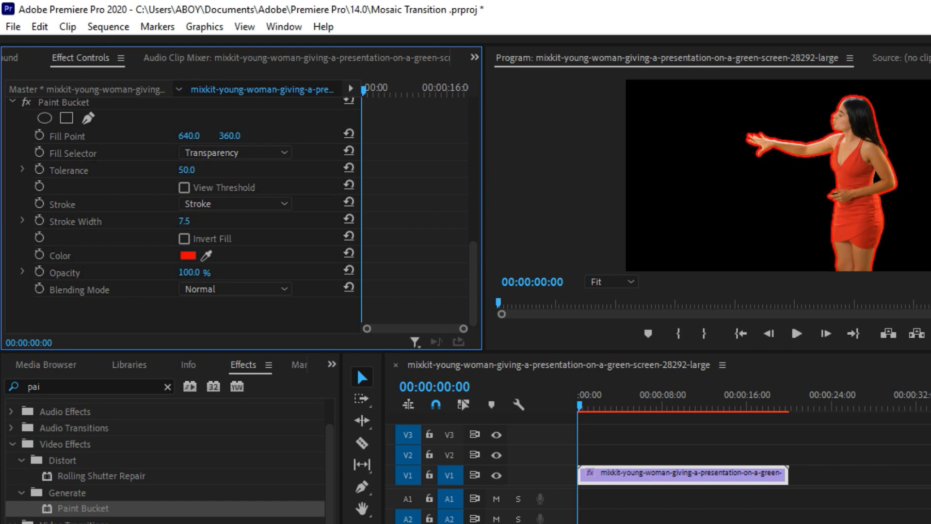
click(192, 228)
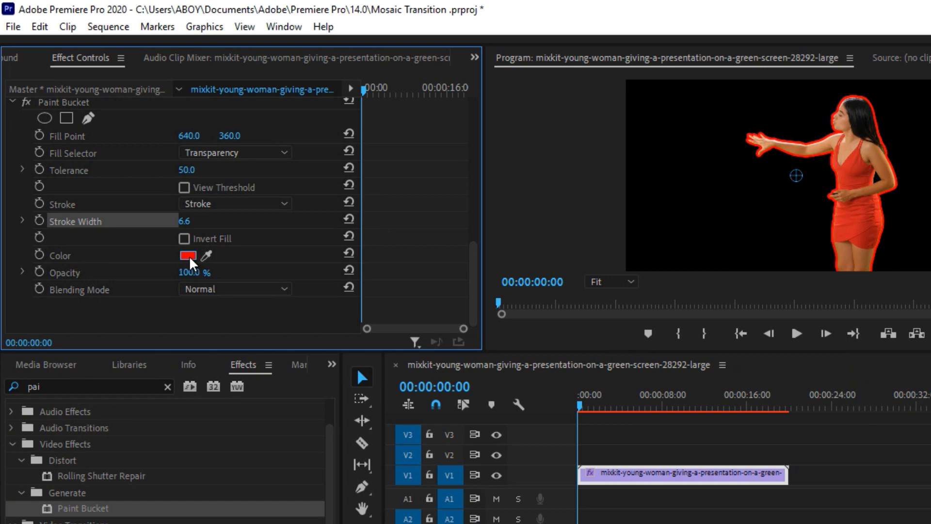
click(188, 255)
click(227, 426)
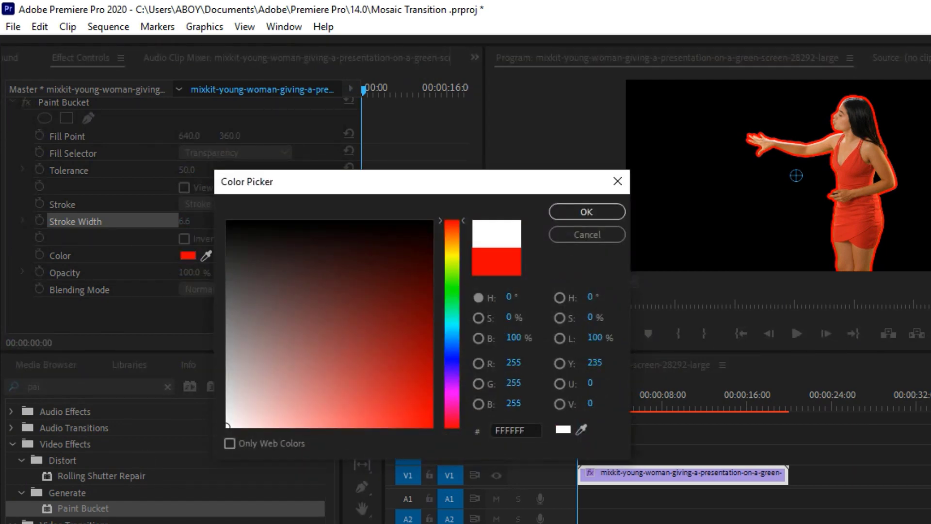
click(586, 214)
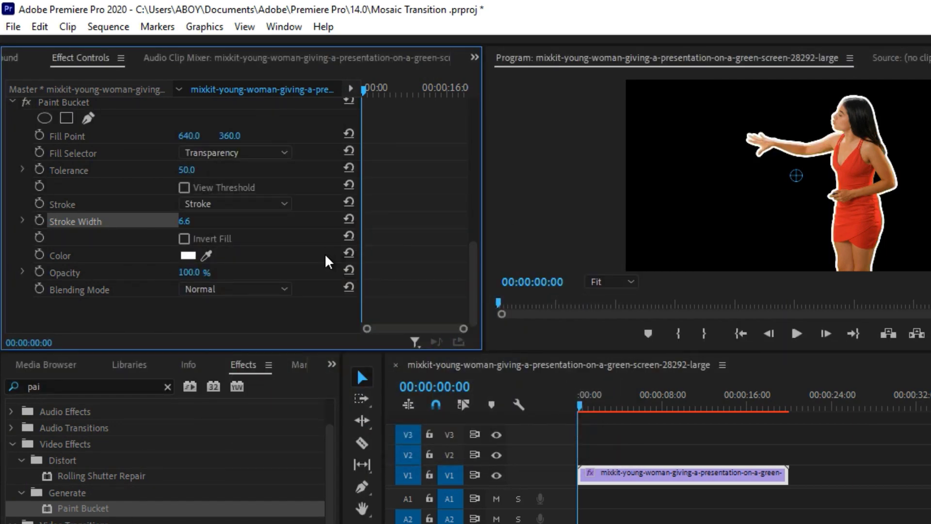
click(309, 269)
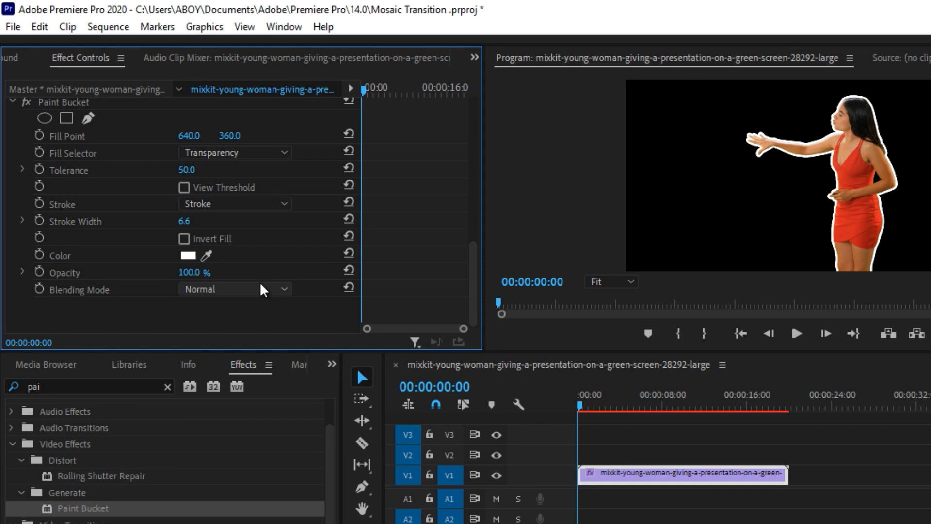
click(194, 191)
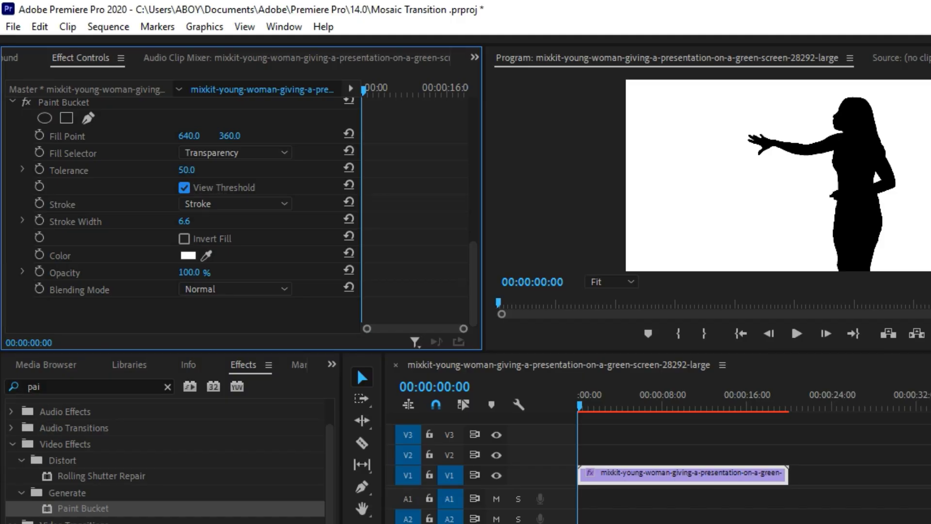
click(796, 337)
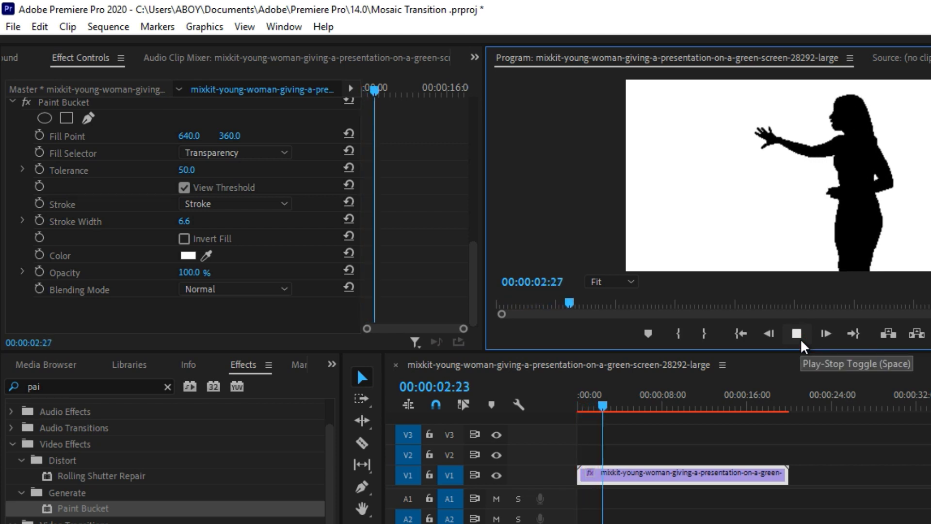
click(801, 341)
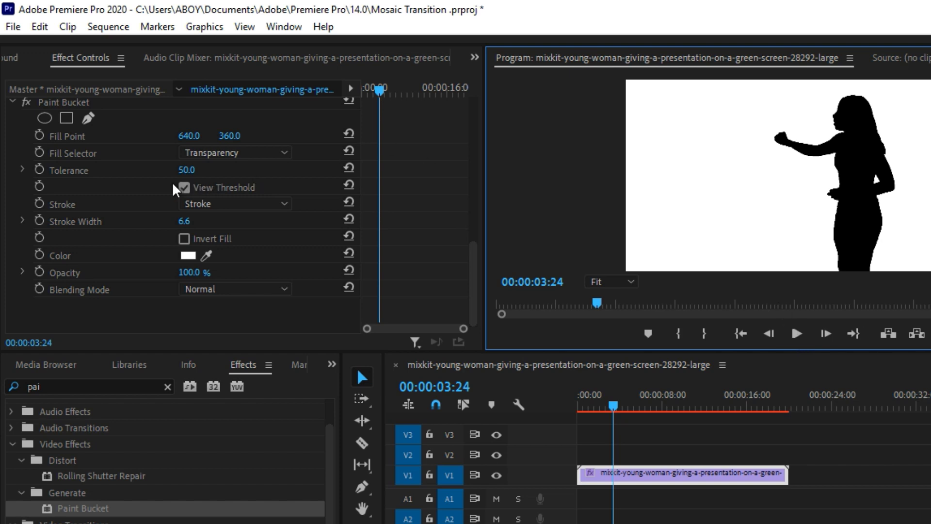
click(184, 188)
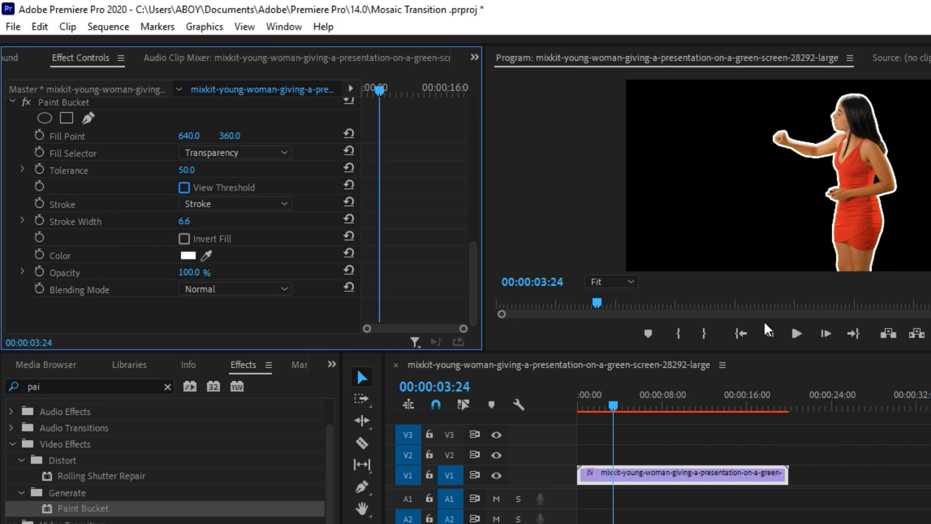
mouse_move(189, 272)
mouse_down()
mouse_move(143, 272)
mouse_move(199, 272)
mouse_up()
scroll(479, 261, up, 4)
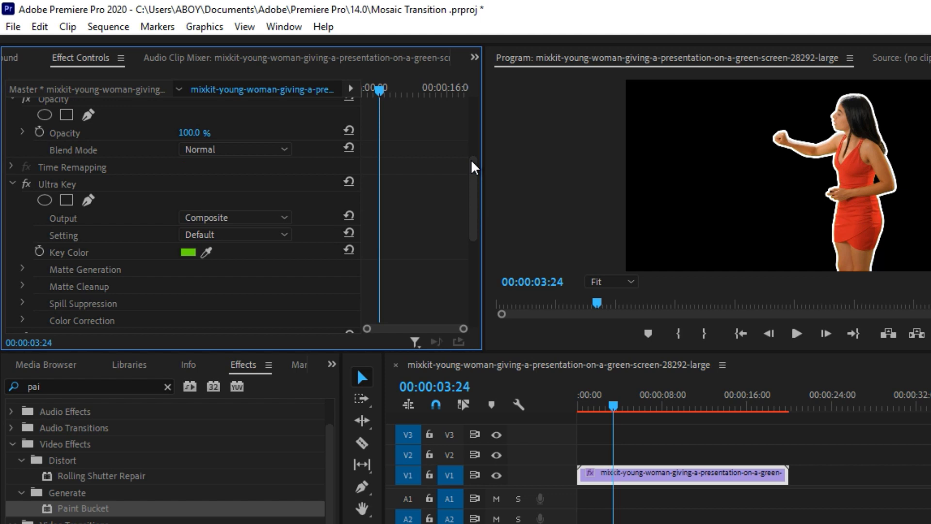
scroll(473, 160, up, 4)
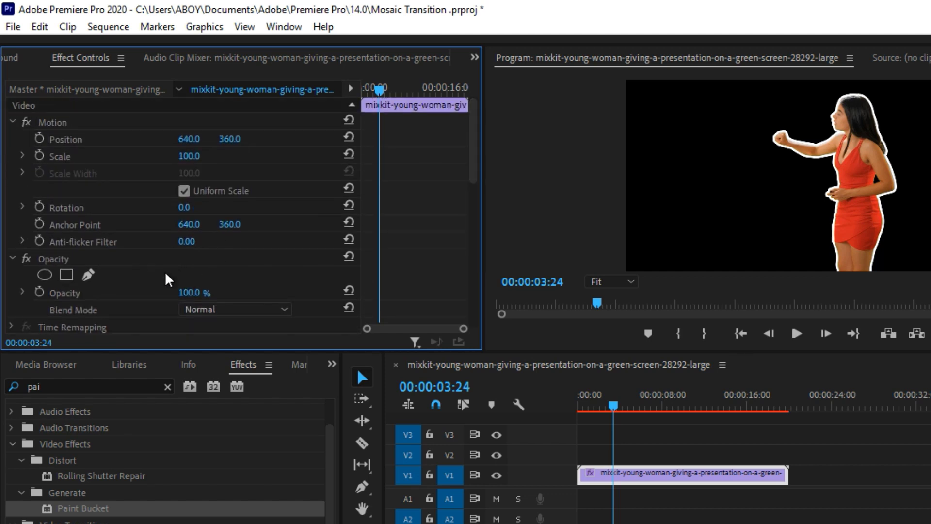
scroll(168, 280, down, 5)
scroll(168, 297, up, 2)
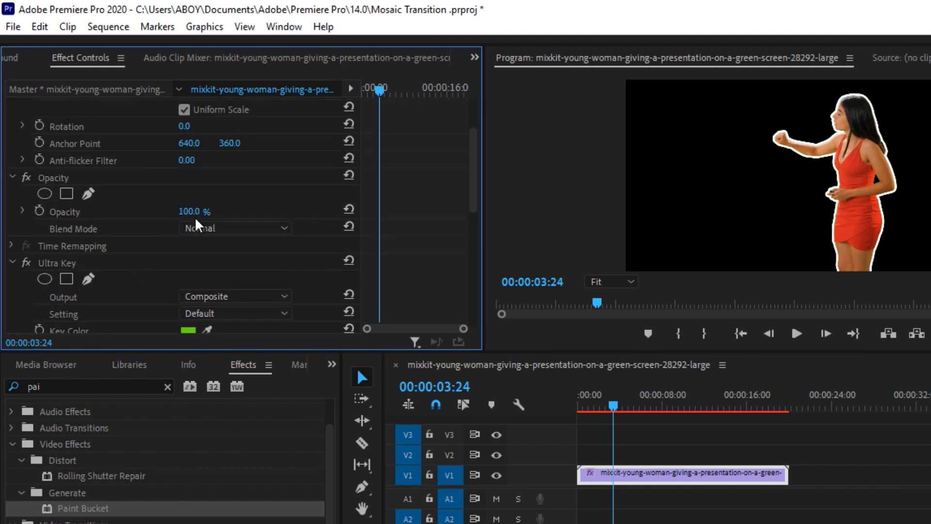
mouse_move(196, 215)
mouse_down()
mouse_move(147, 215)
mouse_move(202, 210)
mouse_up()
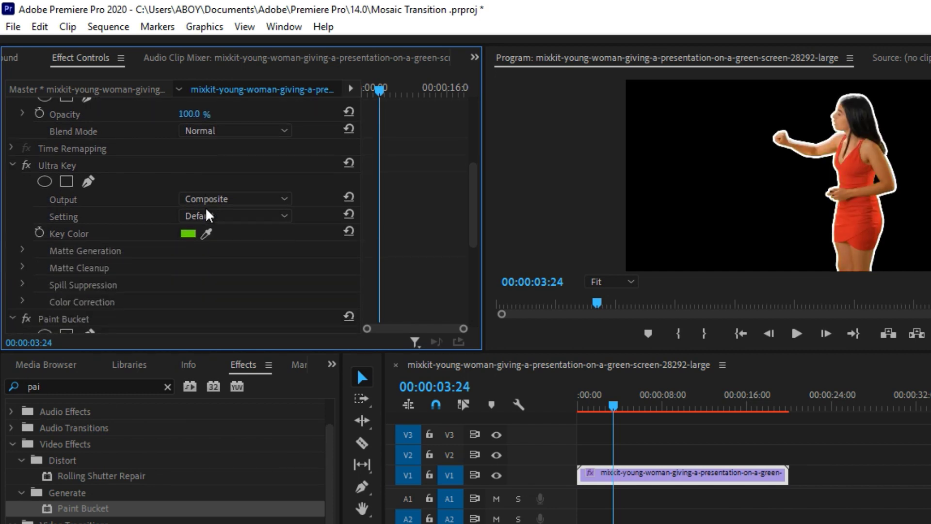
scroll(208, 215, down, 5)
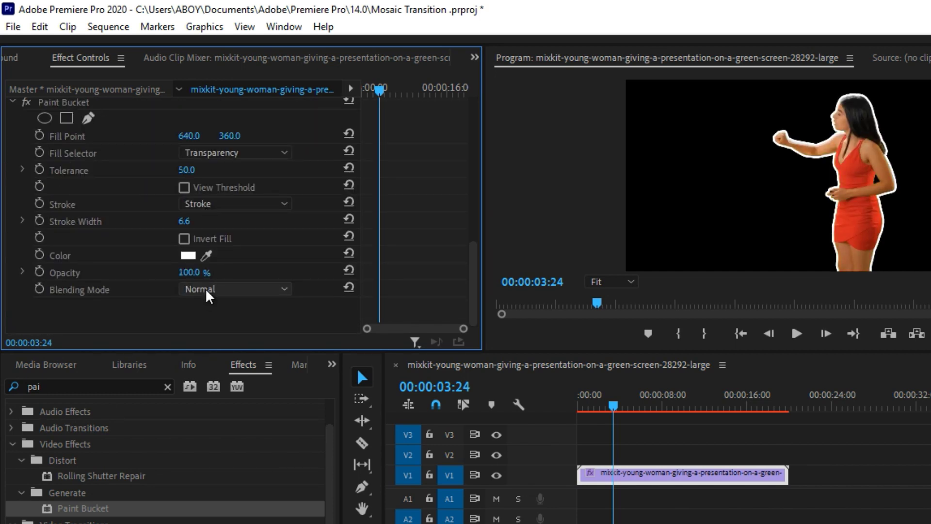
- Set Paint Bucket blending mode to Fill Only and play the clip from 00:00:00:00
click(209, 290)
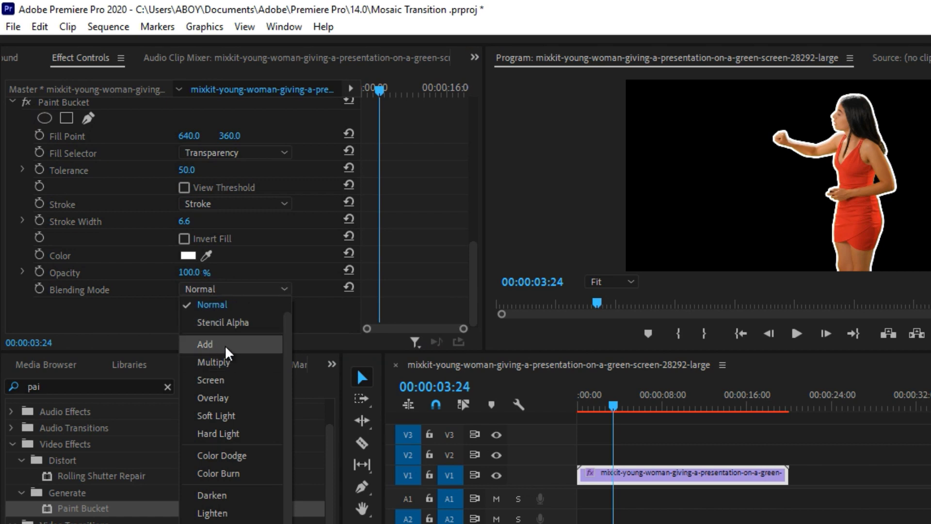
scroll(227, 345, up, 1)
click(247, 315)
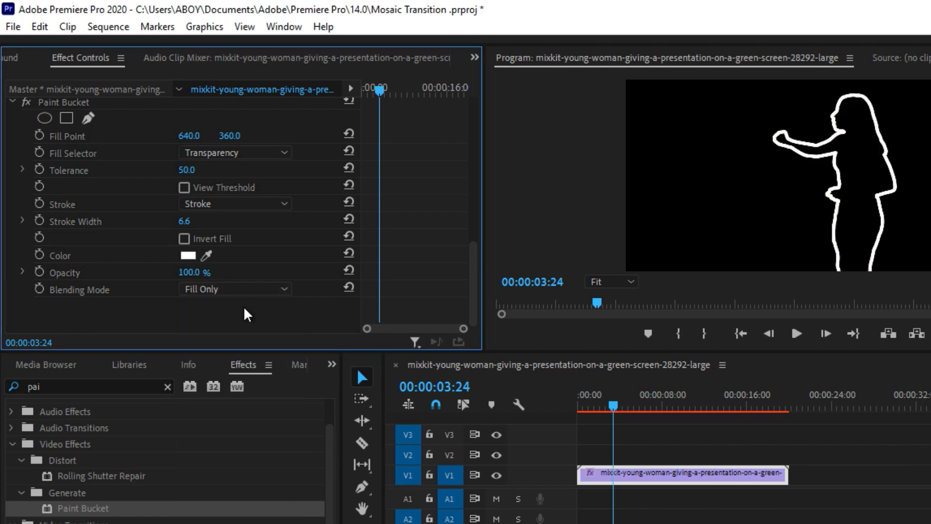
drag(667, 412, 550, 426)
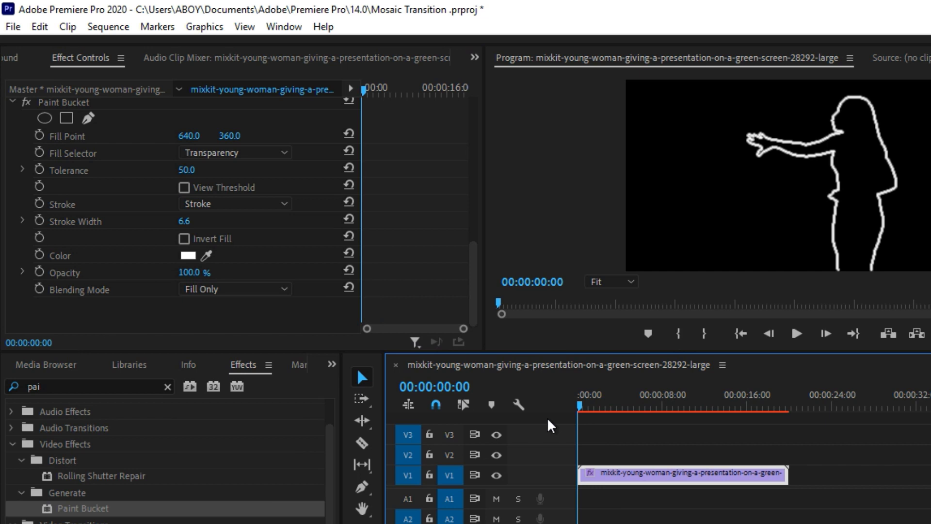
click(790, 340)
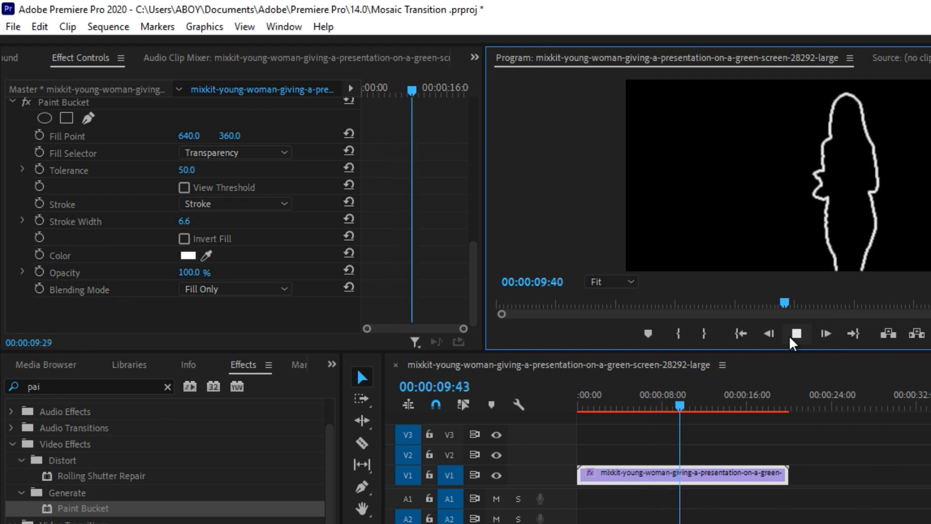
click(796, 334)
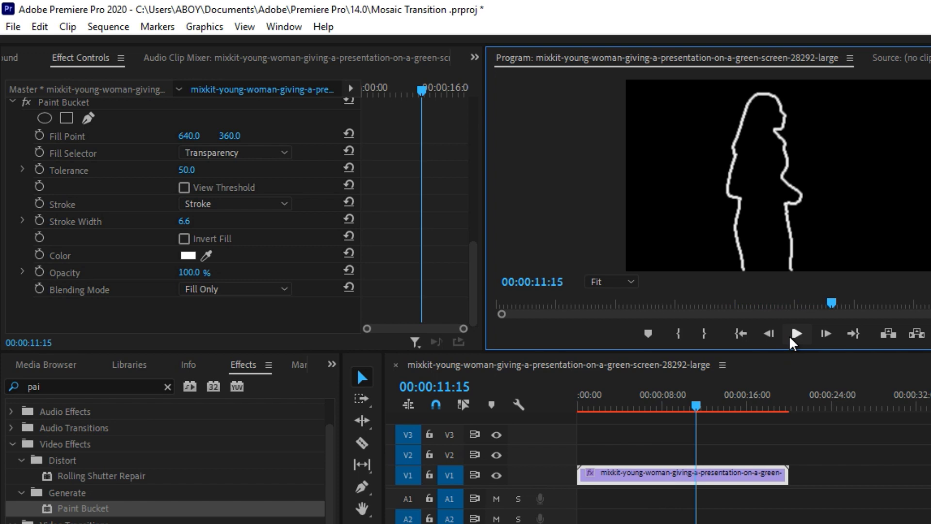